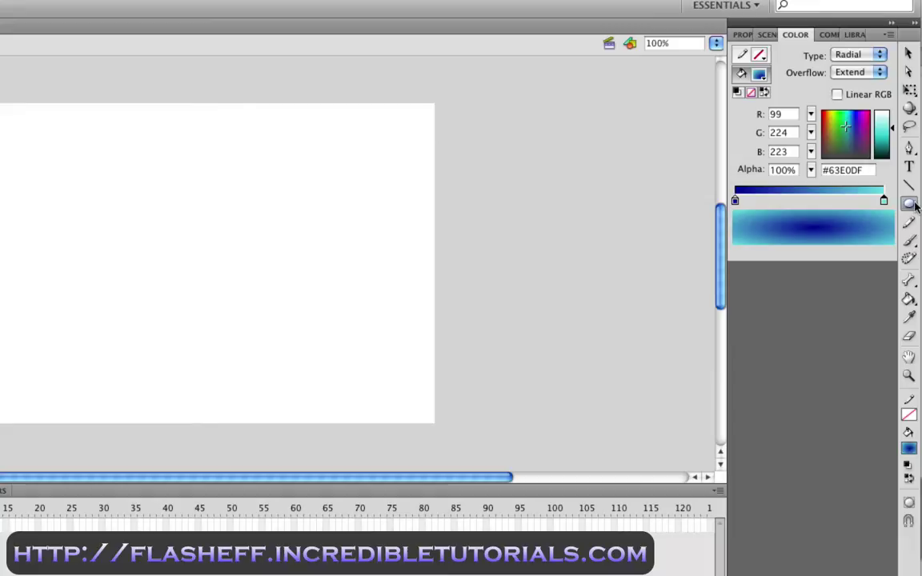
Step: Draw a blue radial-gradient circle on the stage and select it
mouse_move(150, 138)
mouse_down()
mouse_move(216, 177)
mouse_move(307, 284)
mouse_up()
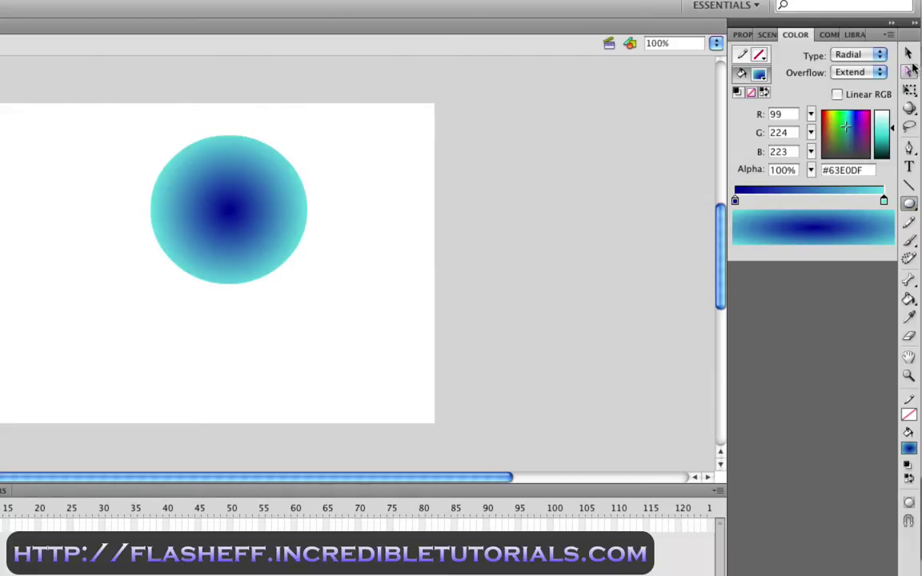
click(909, 54)
click(231, 200)
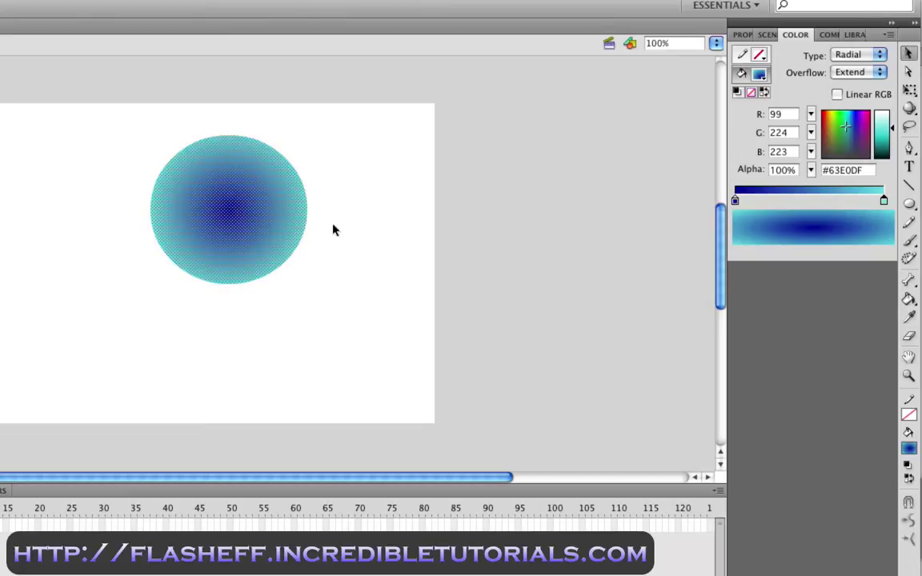
Step: Convert the circle to a Movie Clip symbol named 'Circle' and shift it slightly up-left
key(F8)
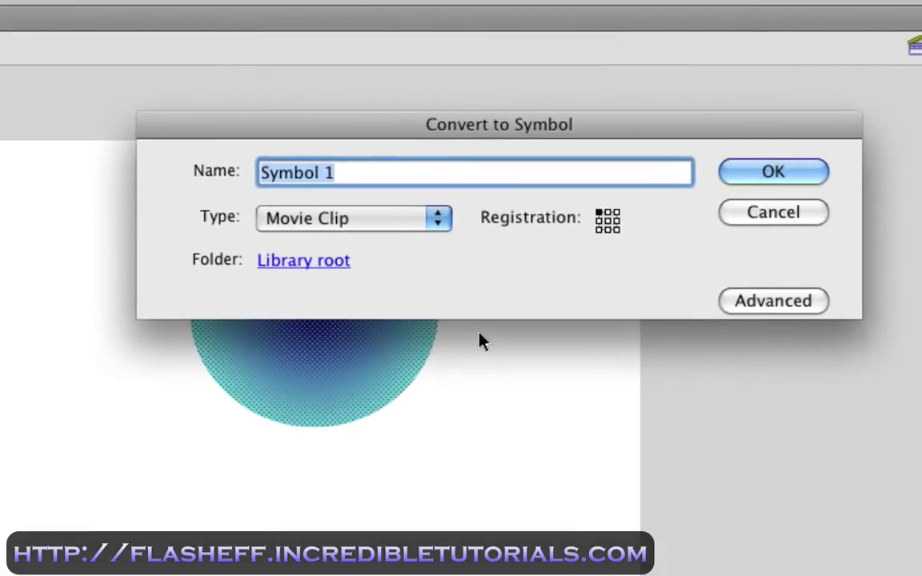
text(Ciric)
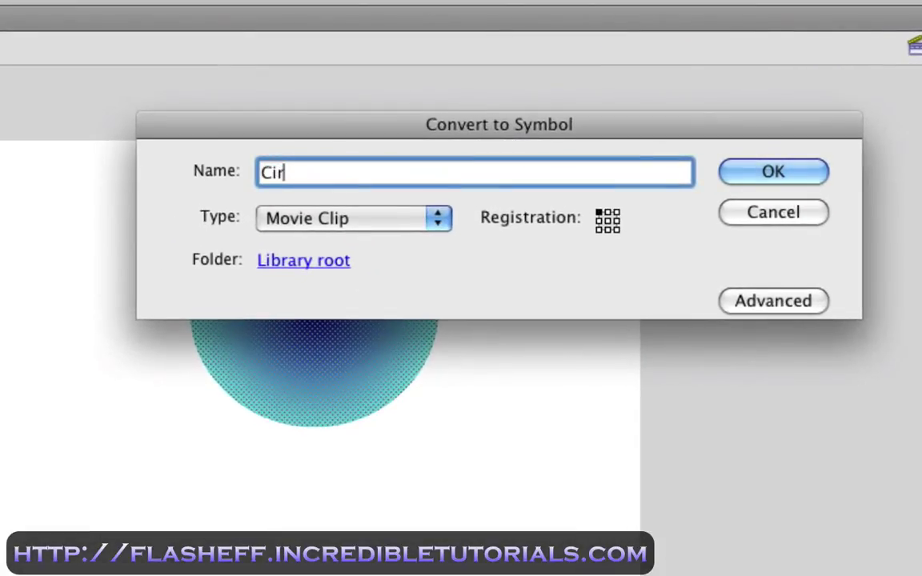
key(BackSpace)
key(BackSpace)
text(cle)
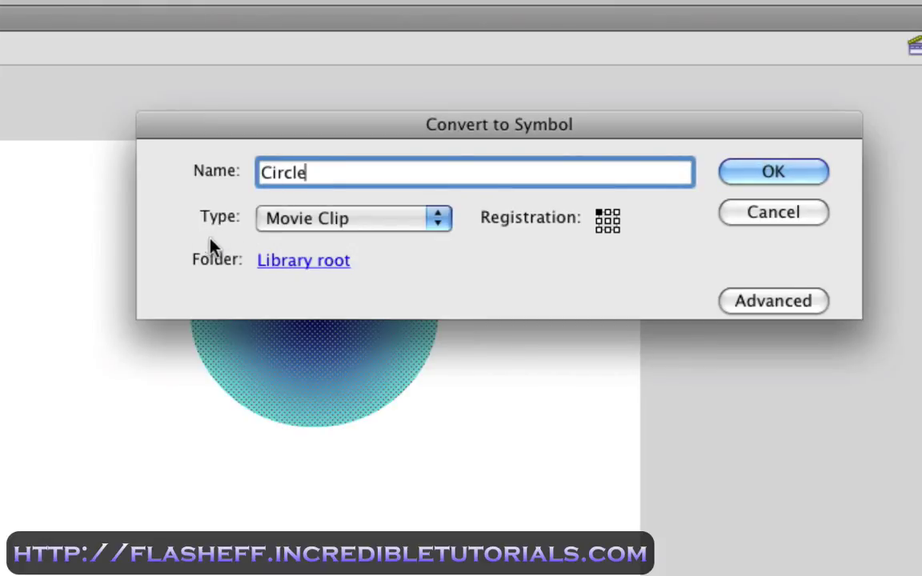
click(792, 178)
drag(432, 307, 416, 281)
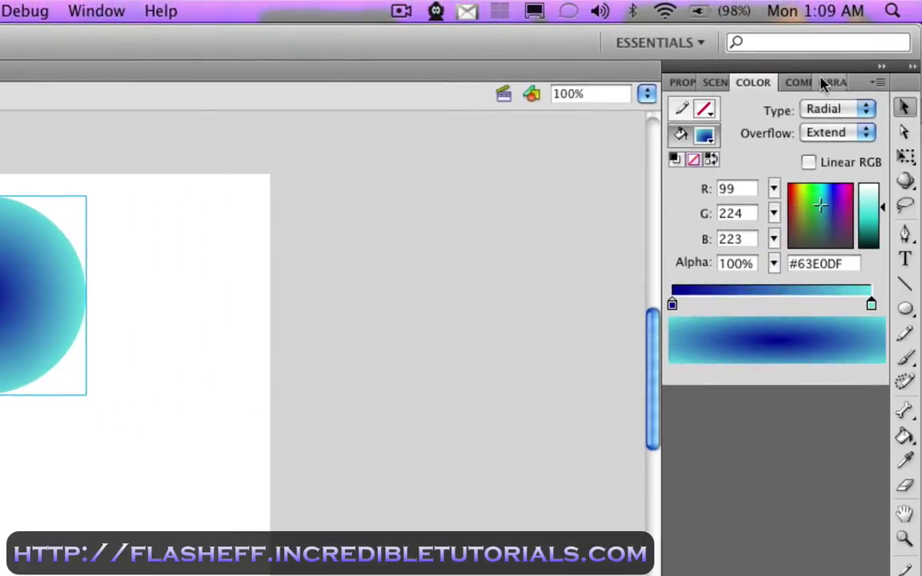
Step: Drag the FlashEff2 component from the Components panel onto the centre of the Circle
click(802, 84)
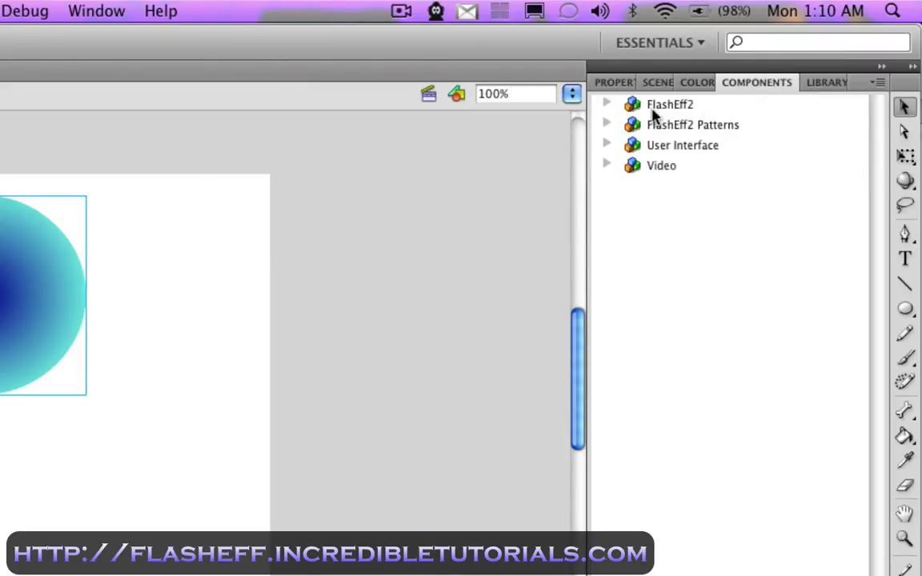
click(606, 105)
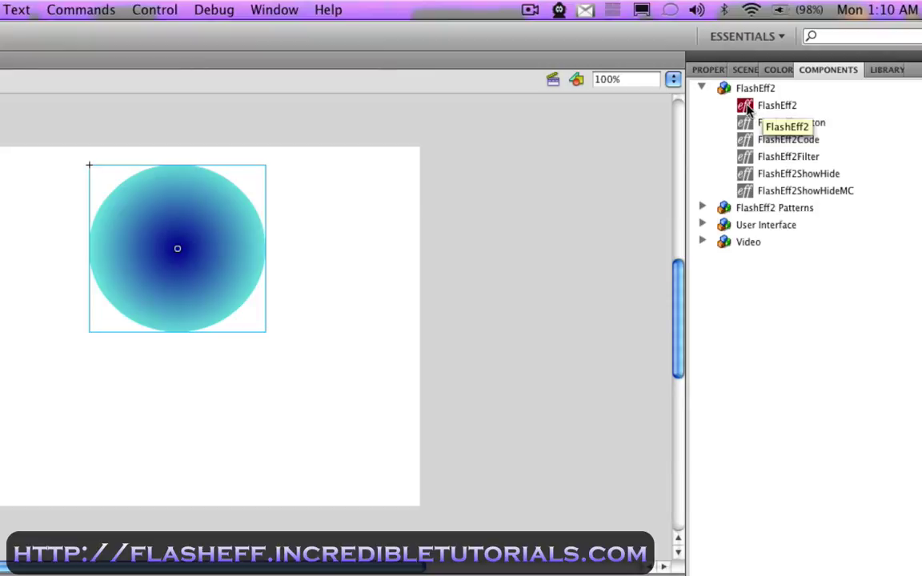
mouse_move(747, 110)
mouse_down()
mouse_move(674, 101)
mouse_move(258, 161)
mouse_move(178, 234)
mouse_move(179, 245)
mouse_up()
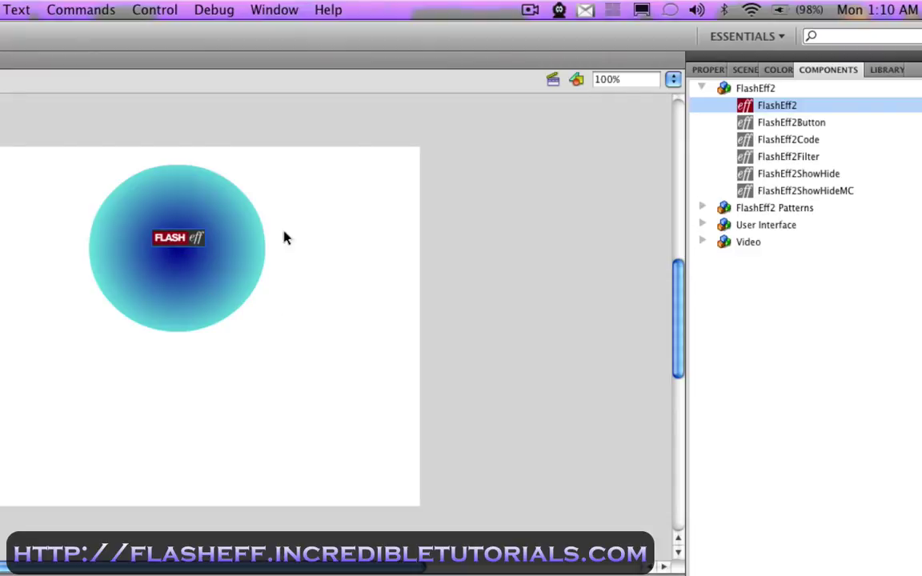
Step: Open the FlashEff2 Panel from Window > Other Panels and place it at the lower right
click(273, 8)
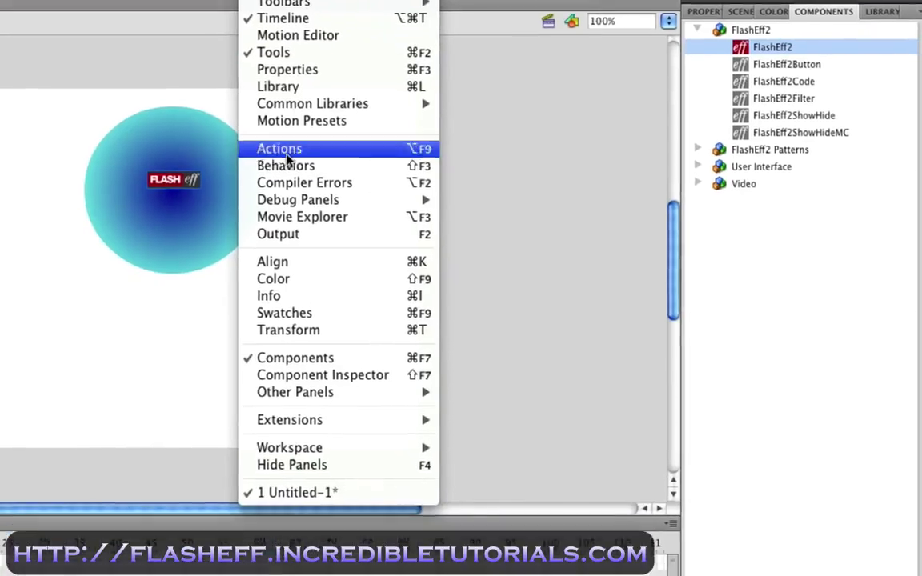
mouse_move(307, 452)
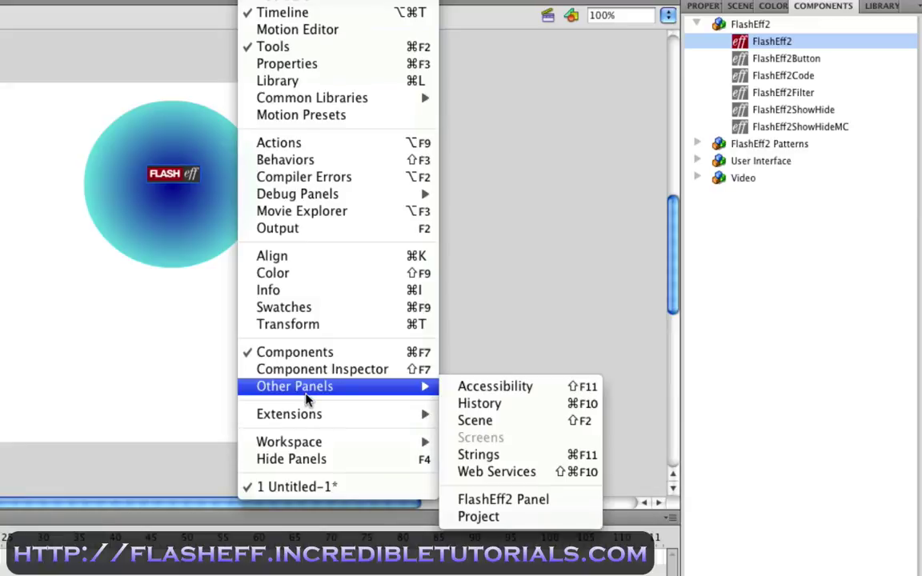
click(519, 504)
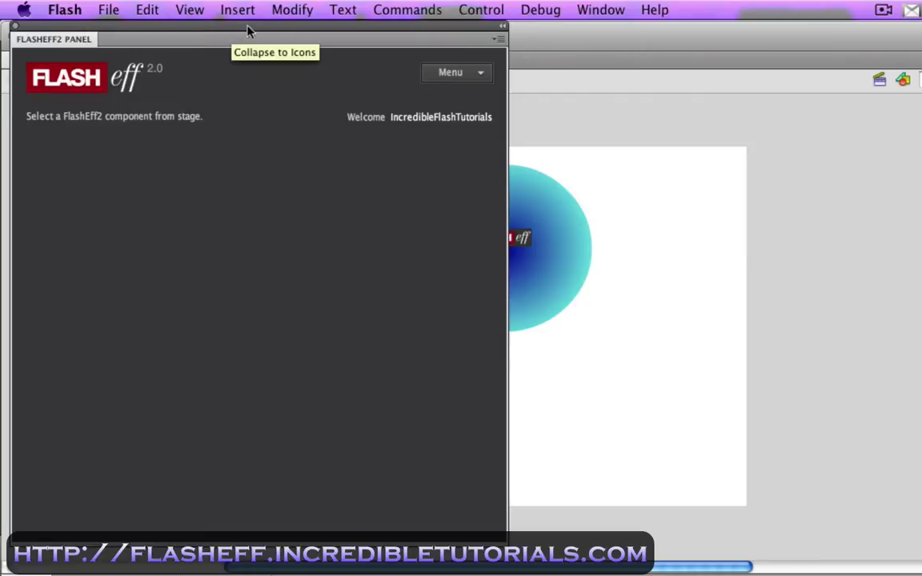
drag(235, 29, 837, 328)
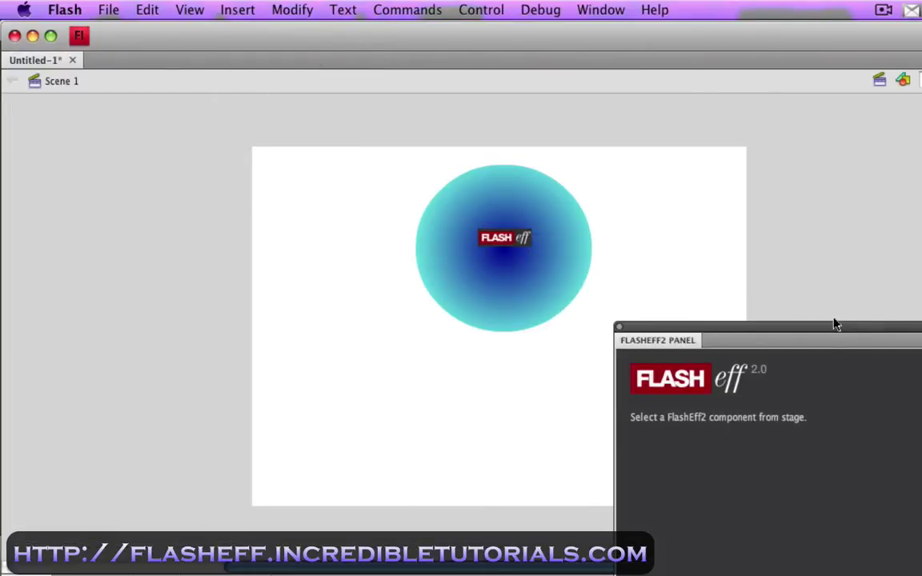
Step: Select the circle's FlashEff2 component and browse the Filters gallery down to WaterReflection
click(512, 245)
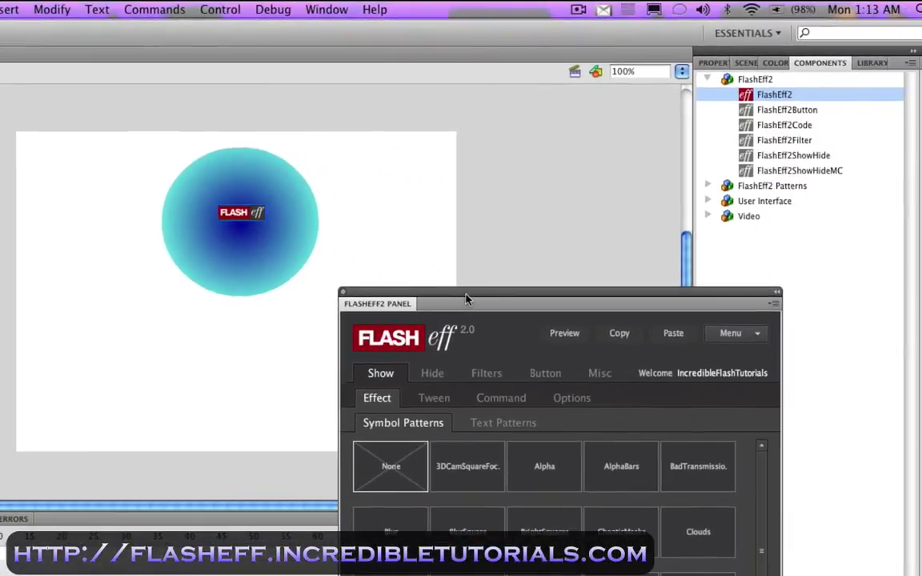
drag(470, 298, 456, 149)
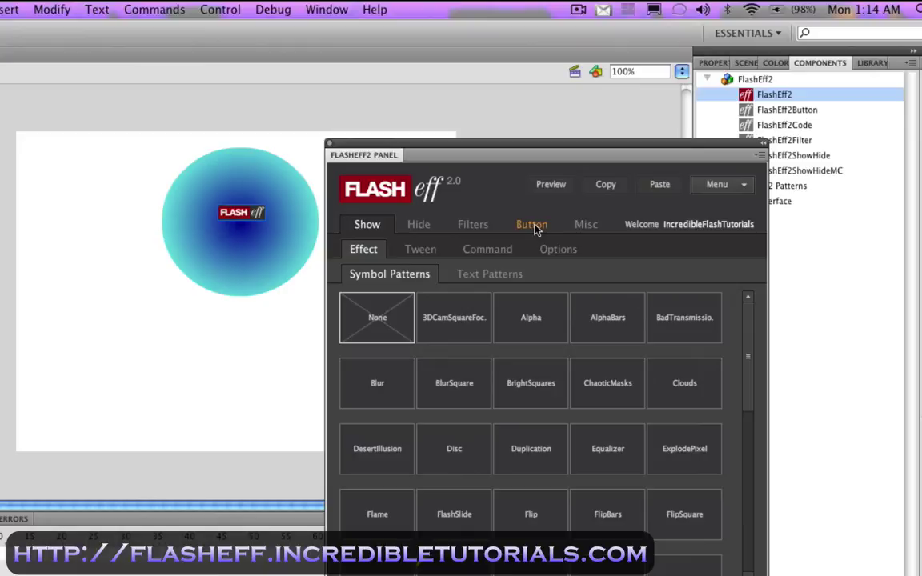
click(474, 227)
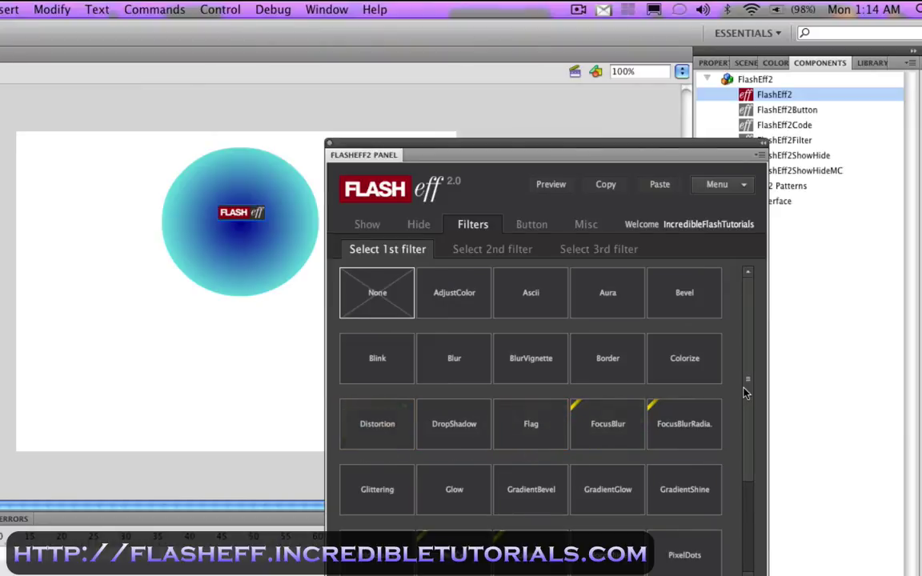
scroll(751, 439, down, 1)
scroll(750, 448, down, 5)
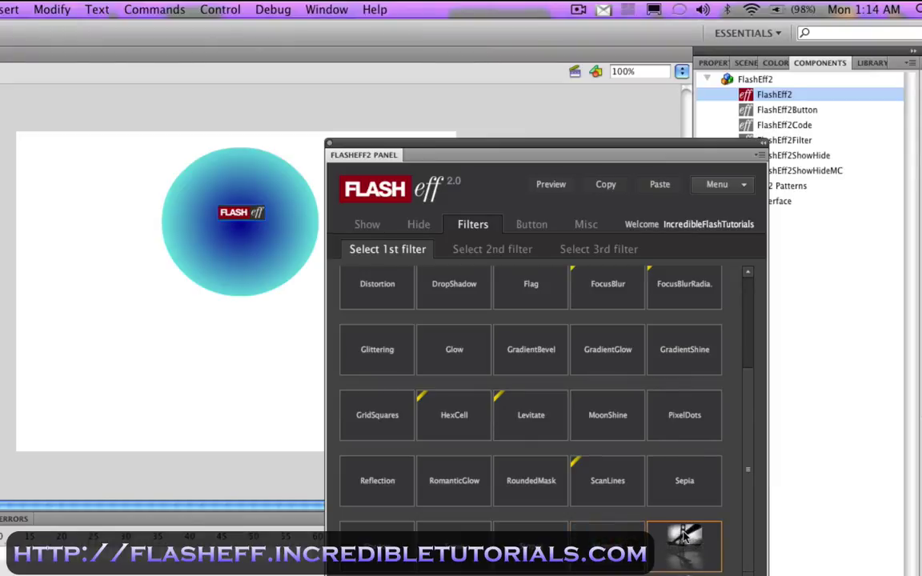
Step: Apply WaterReflection as the 1st filter, preview it, and return to its default presets
click(685, 538)
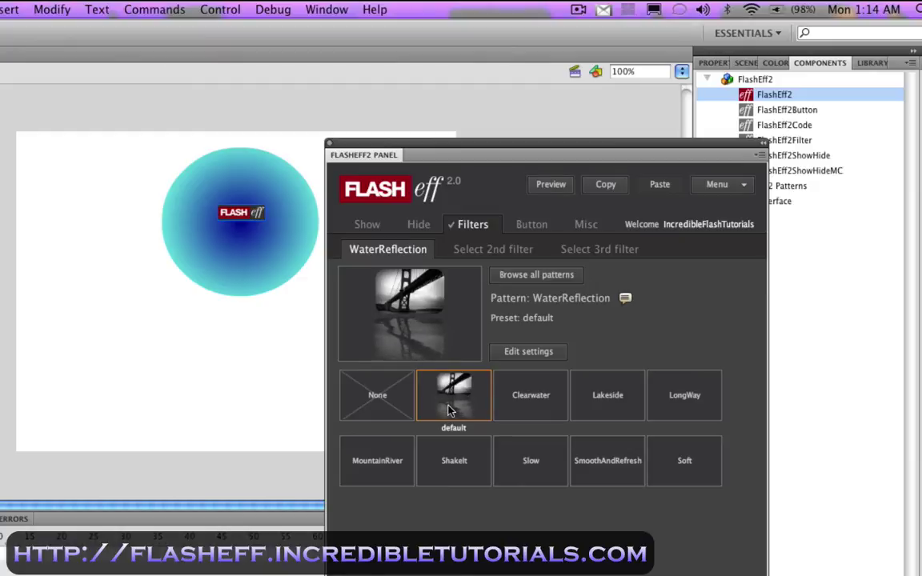
click(529, 354)
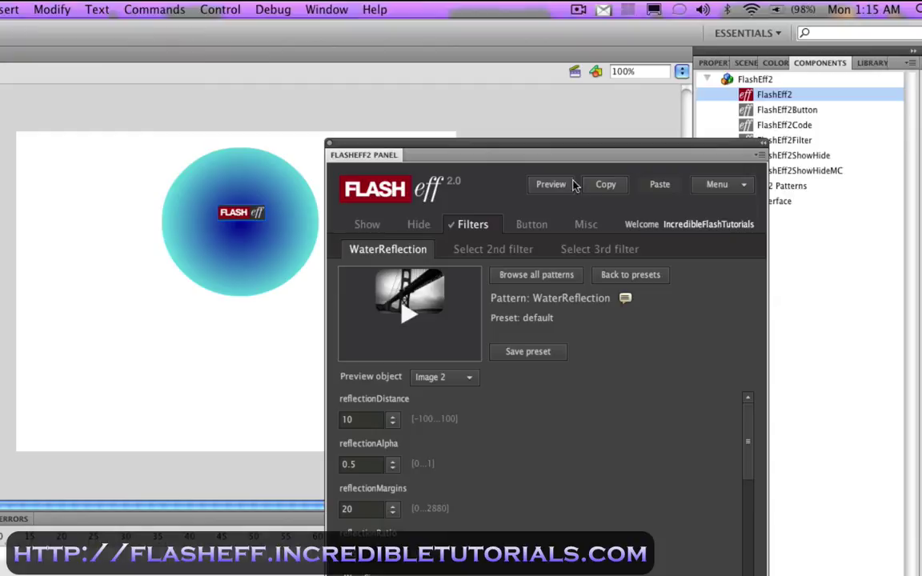
click(554, 186)
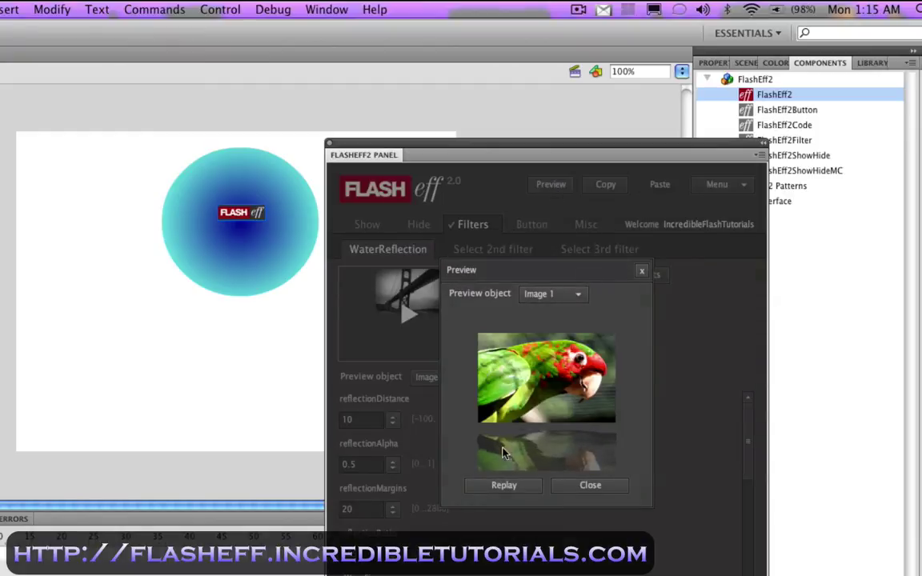
click(601, 488)
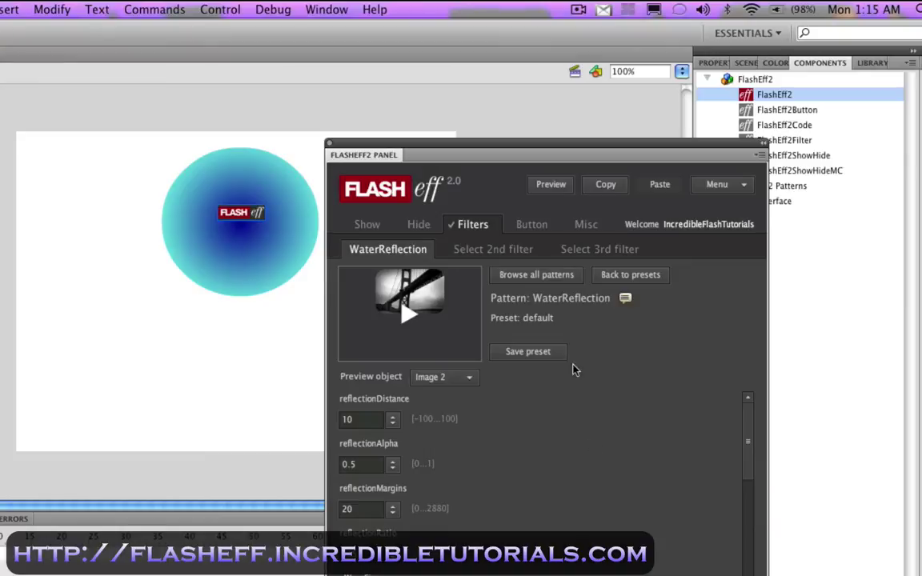
scroll(747, 496, down, 5)
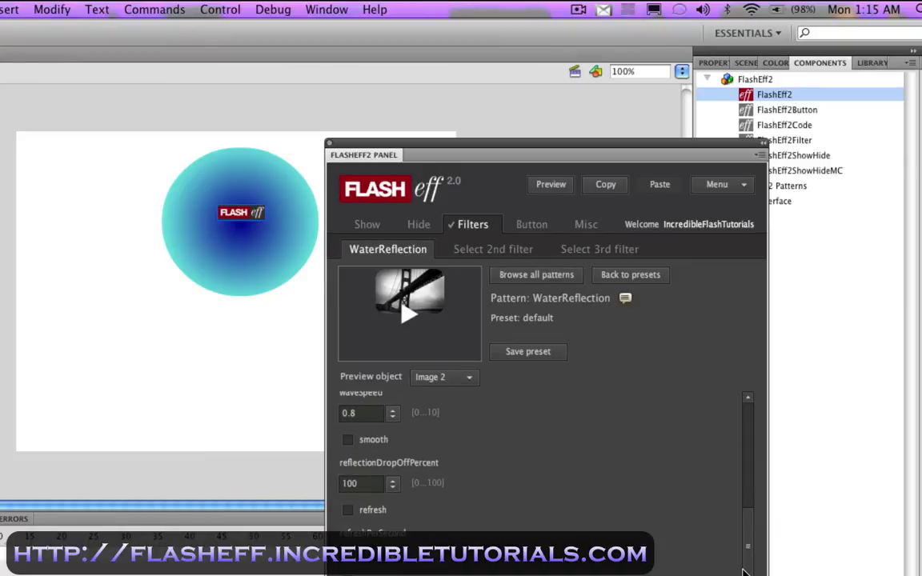
scroll(749, 448, up, 5)
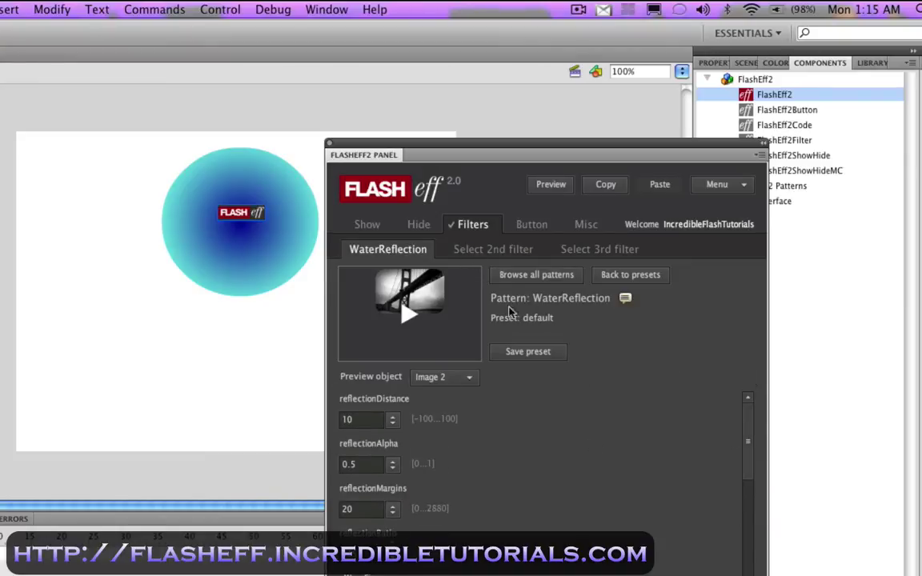
click(615, 277)
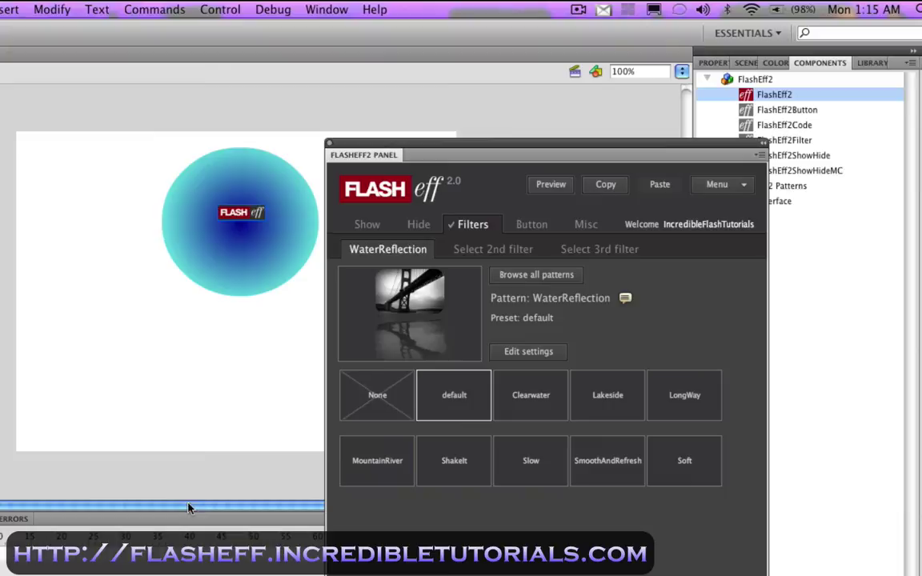
Step: Test the movie to play Untitled-1.swf with the rippling water reflection
click(218, 9)
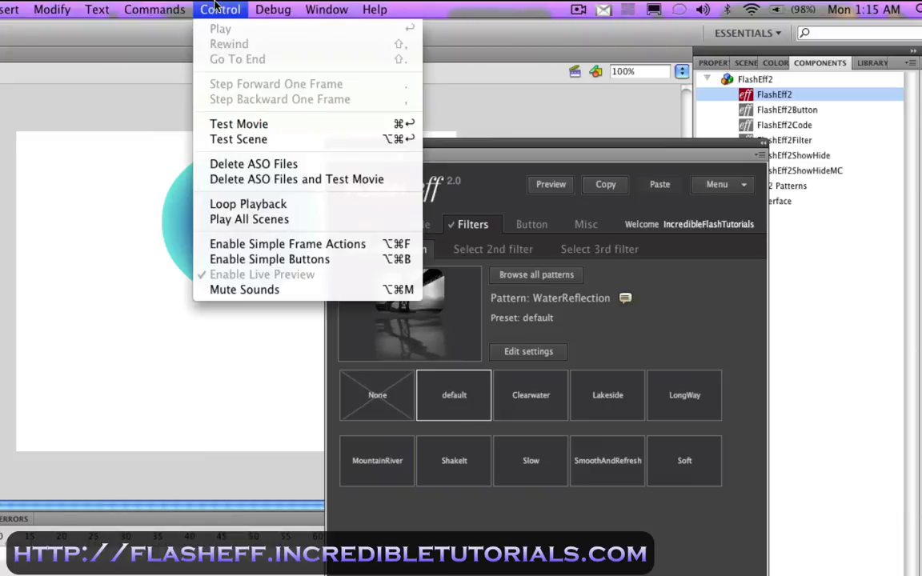
click(228, 125)
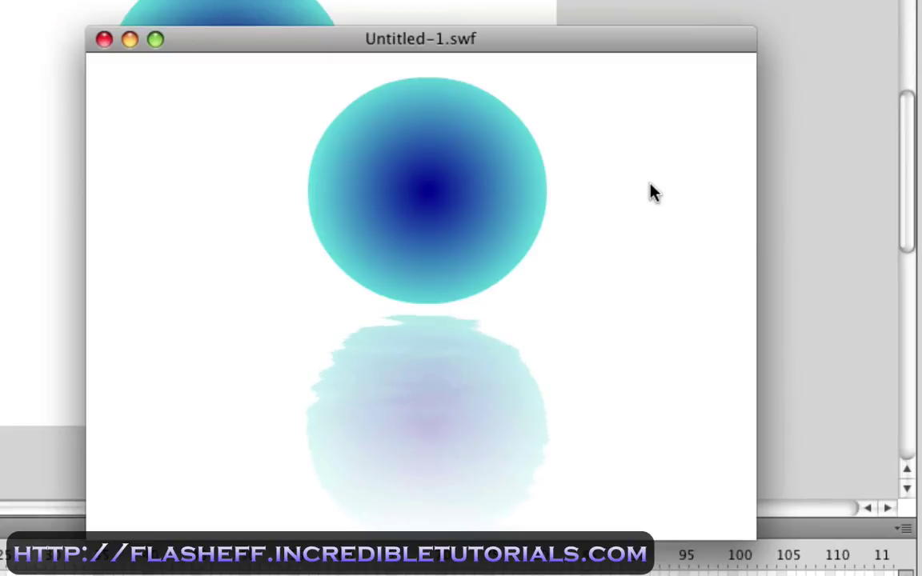
Step: Close the test movie and set the circle's filter back to None
click(109, 46)
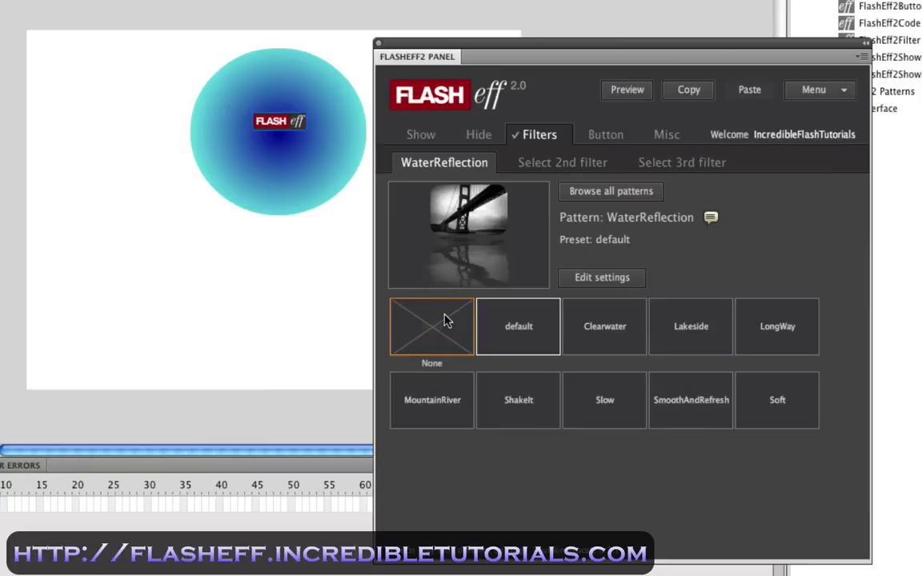
click(446, 321)
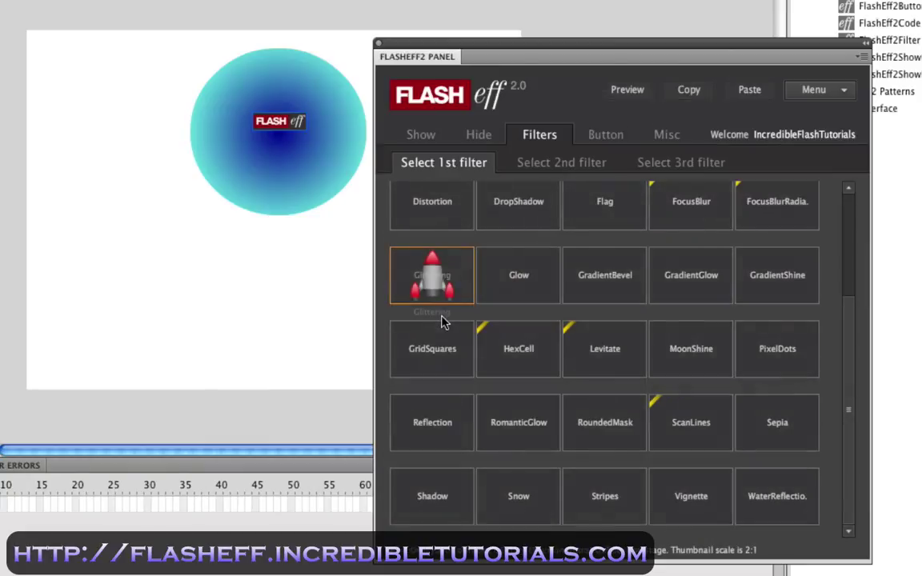
scroll(855, 249, up, 2)
scroll(854, 241, up, 2)
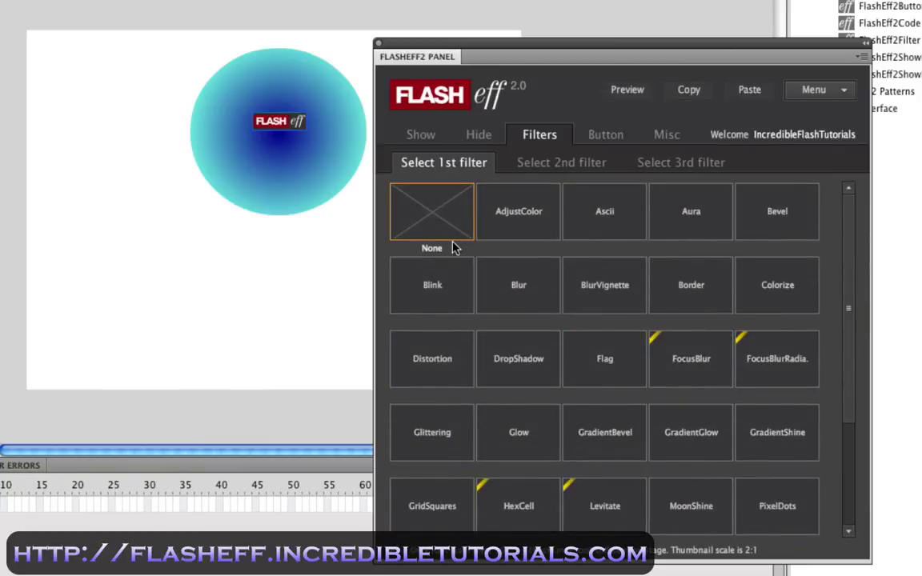
Step: Apply the YellowSpin button preset, test the movie, then close the test window
click(614, 136)
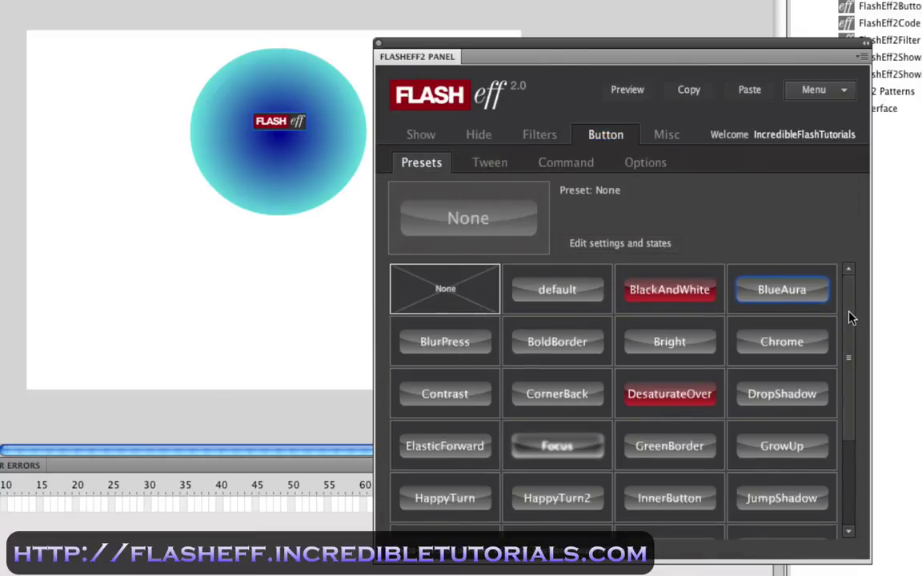
drag(851, 318, 848, 410)
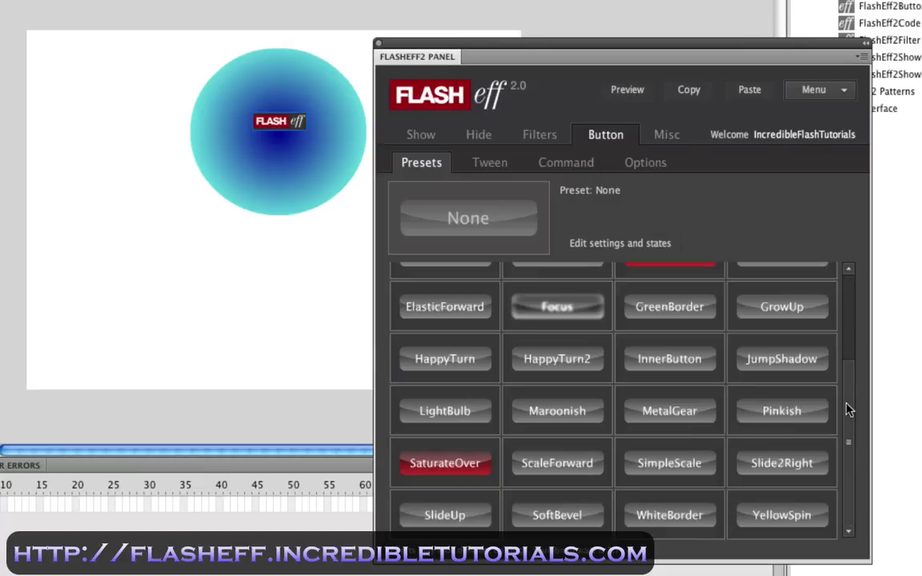
click(793, 522)
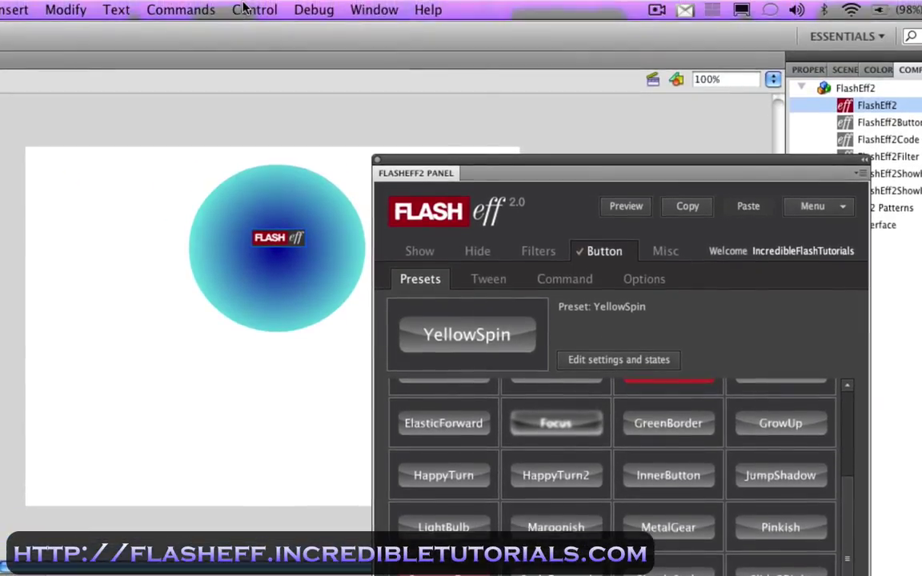
click(244, 8)
click(255, 136)
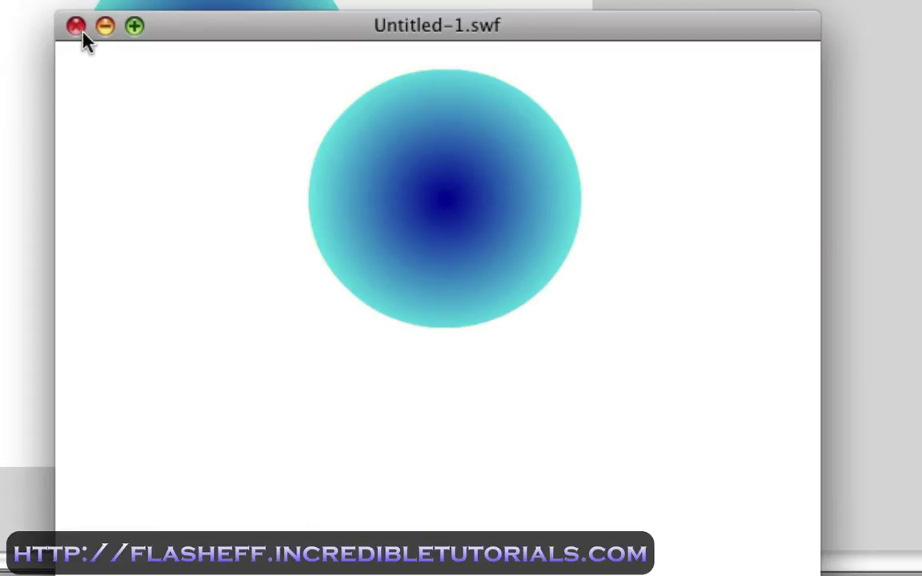
click(75, 27)
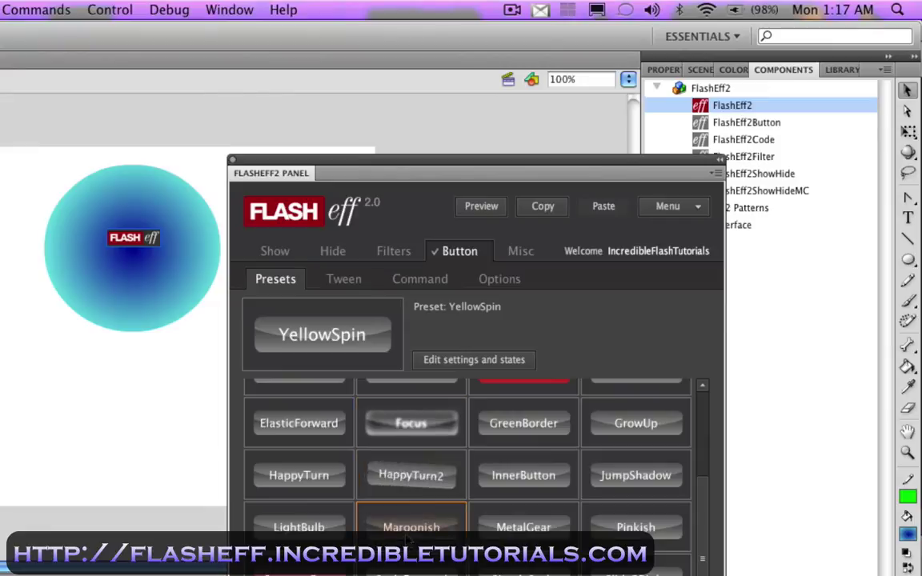
Step: Switch the button preset from YellowSpin to Focus and test the movie
click(409, 432)
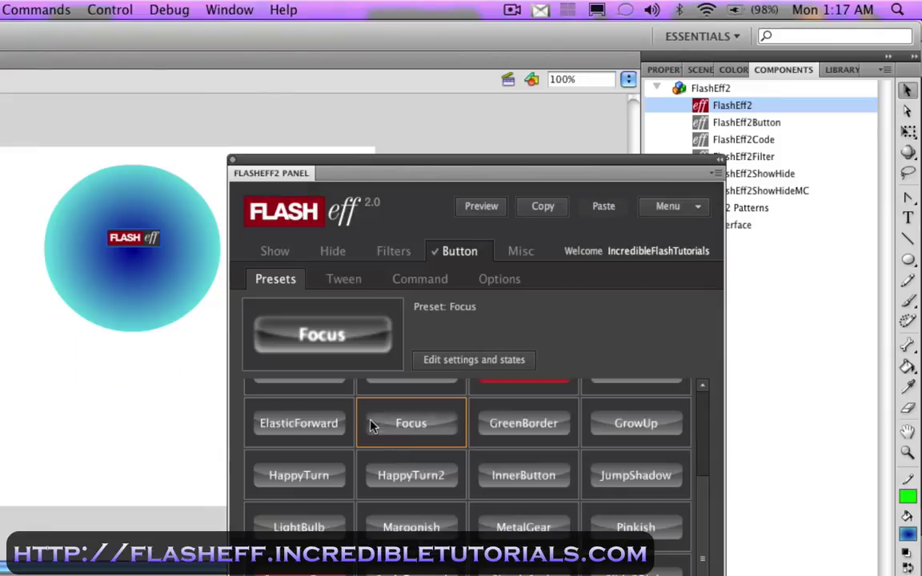
click(109, 9)
click(120, 141)
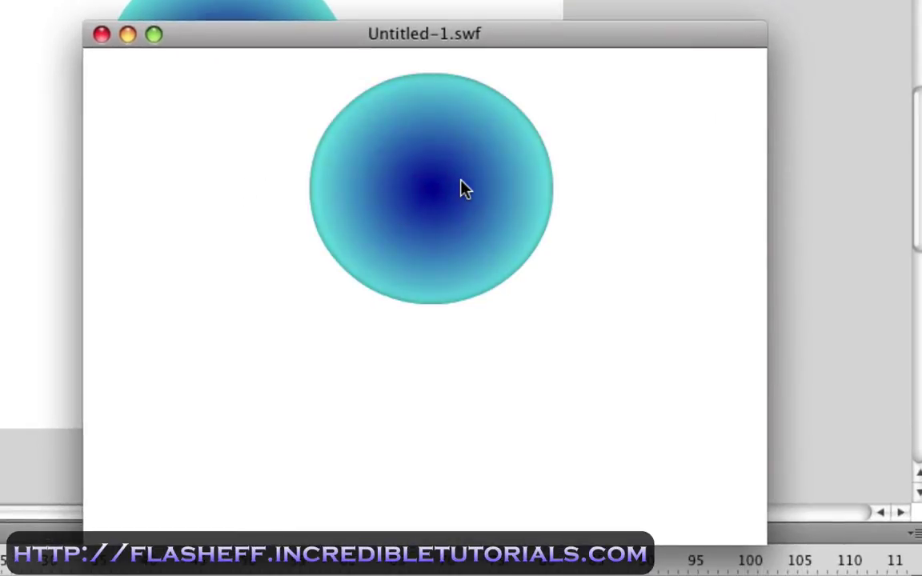
Step: Close the test window and reset the circle's button preset to None
click(102, 34)
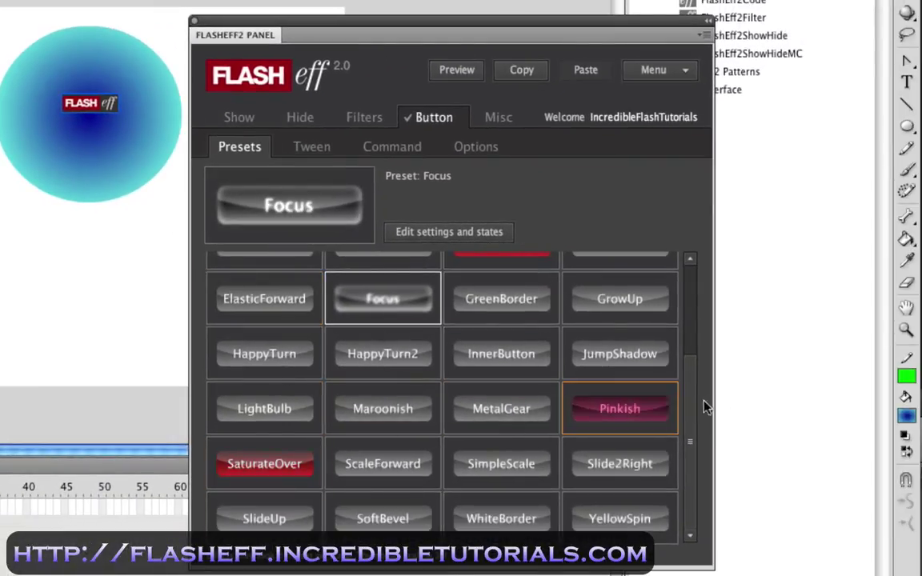
drag(689, 418, 686, 304)
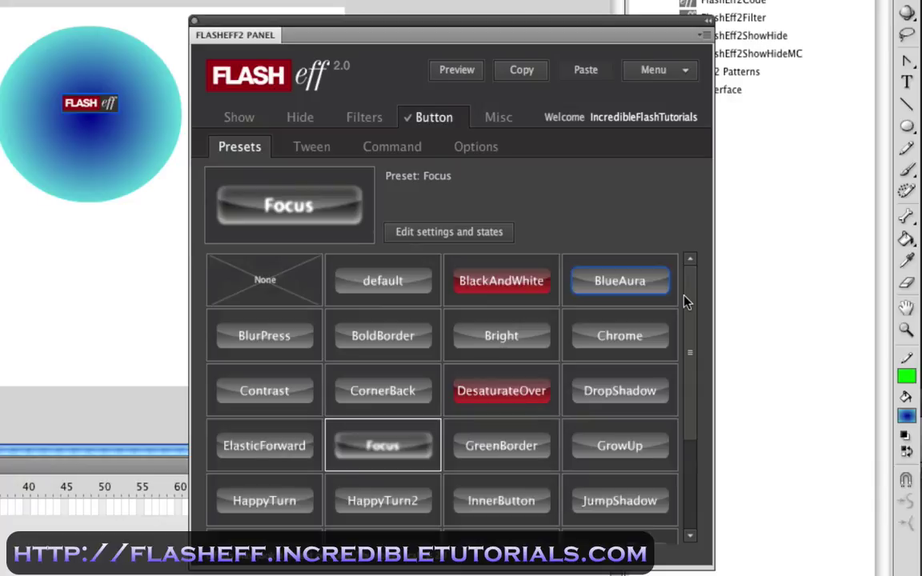
click(256, 310)
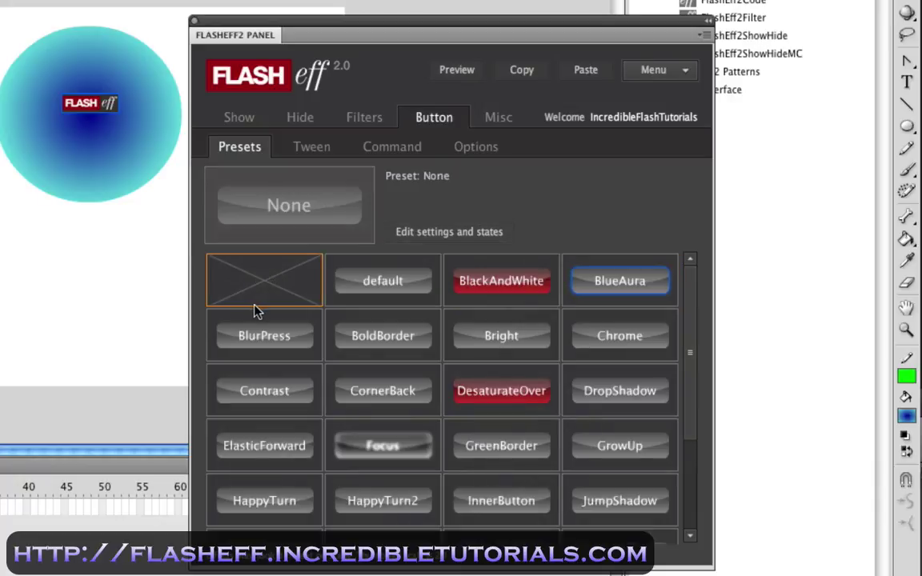